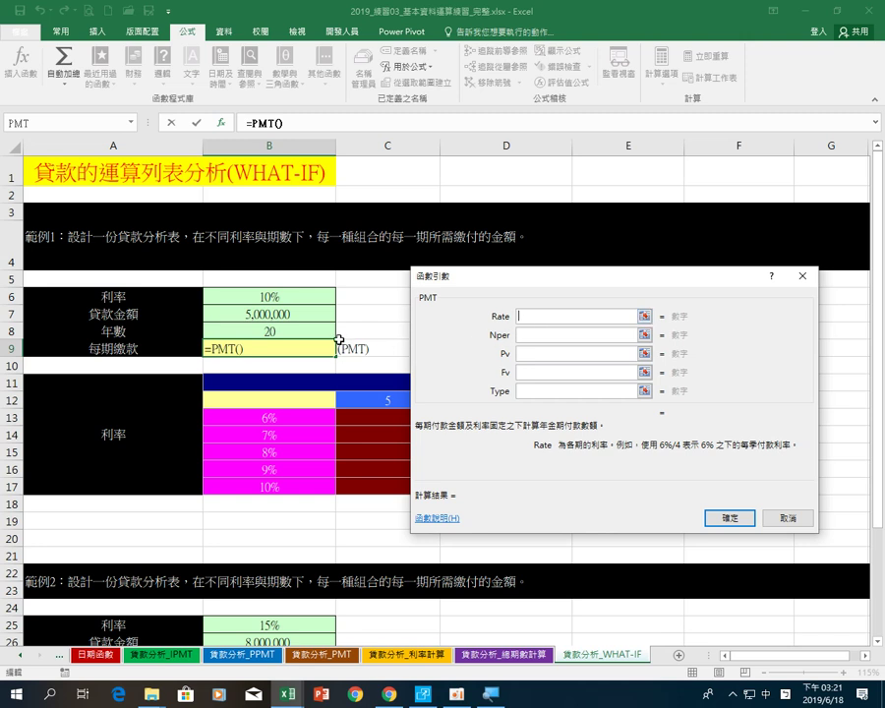
- Complete the PMT formula in B9 with Rate B6, Nper B8, Pv B7, Fv 0 and Type 0
{"action": "left_click", "coordinate": [313, 298]}
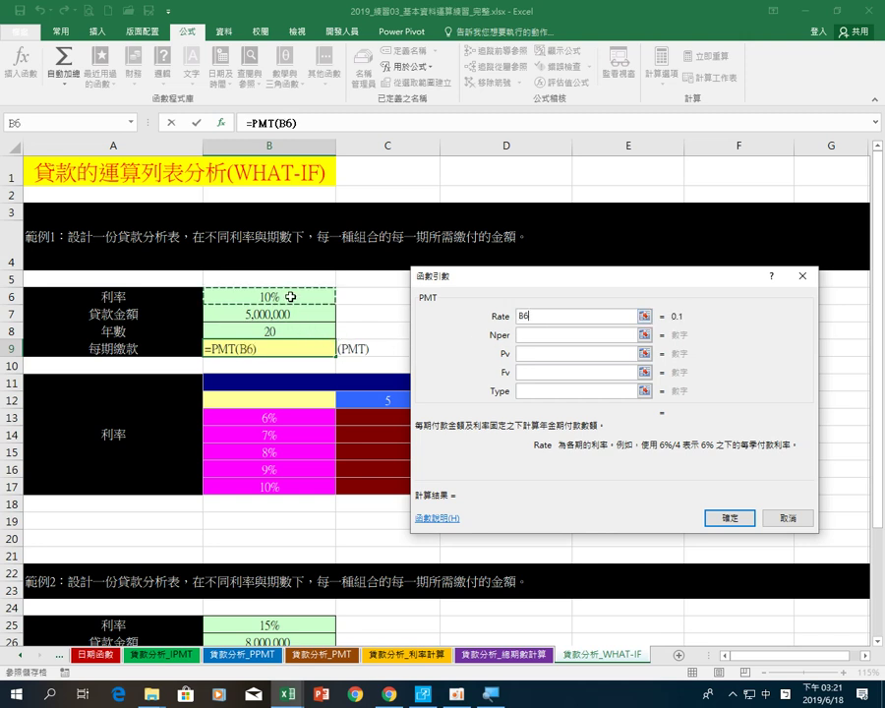
{"action": "left_click", "coordinate": [547, 335]}
{"action": "left_click", "coordinate": [291, 331]}
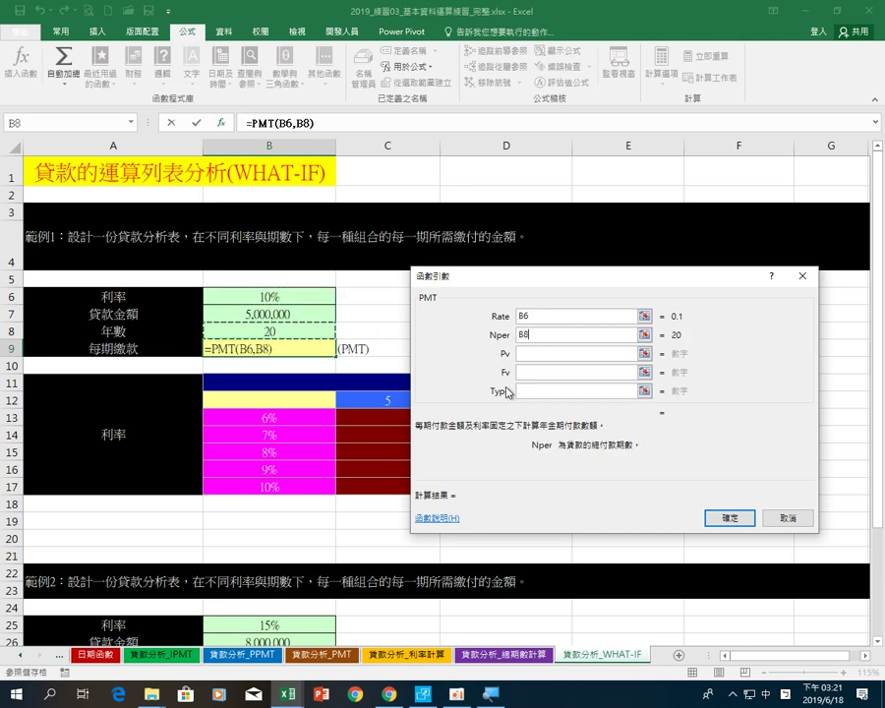
{"action": "left_click", "coordinate": [535, 354]}
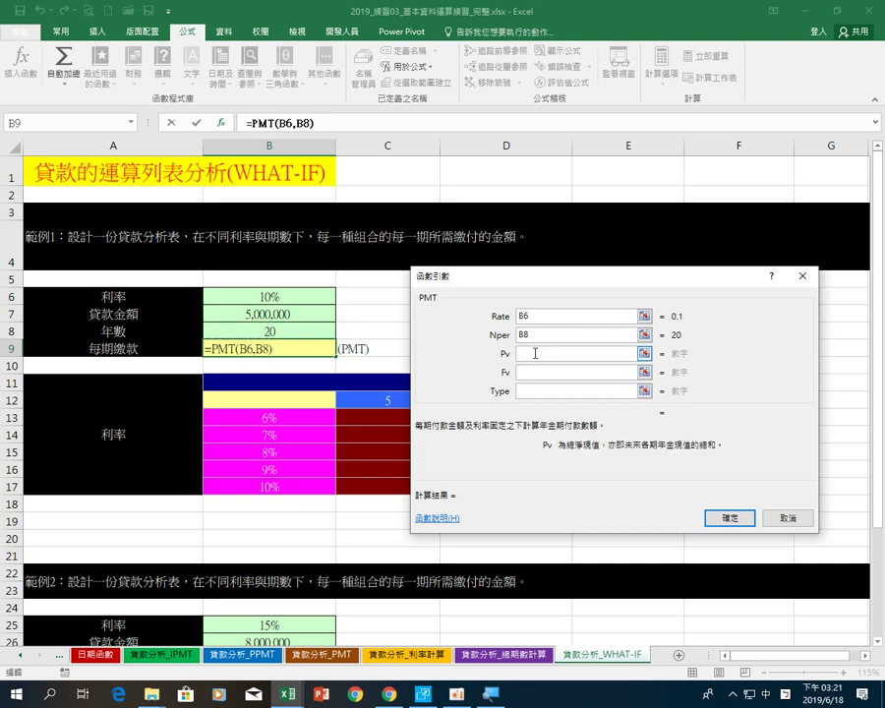
{"action": "left_click", "coordinate": [304, 316]}
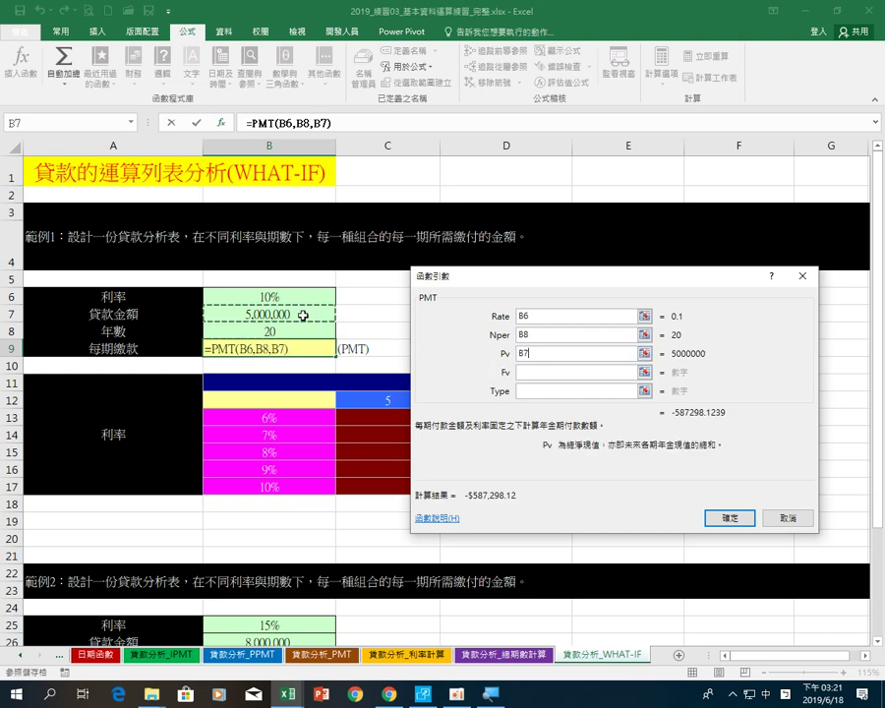
{"action": "left_click", "coordinate": [532, 373]}
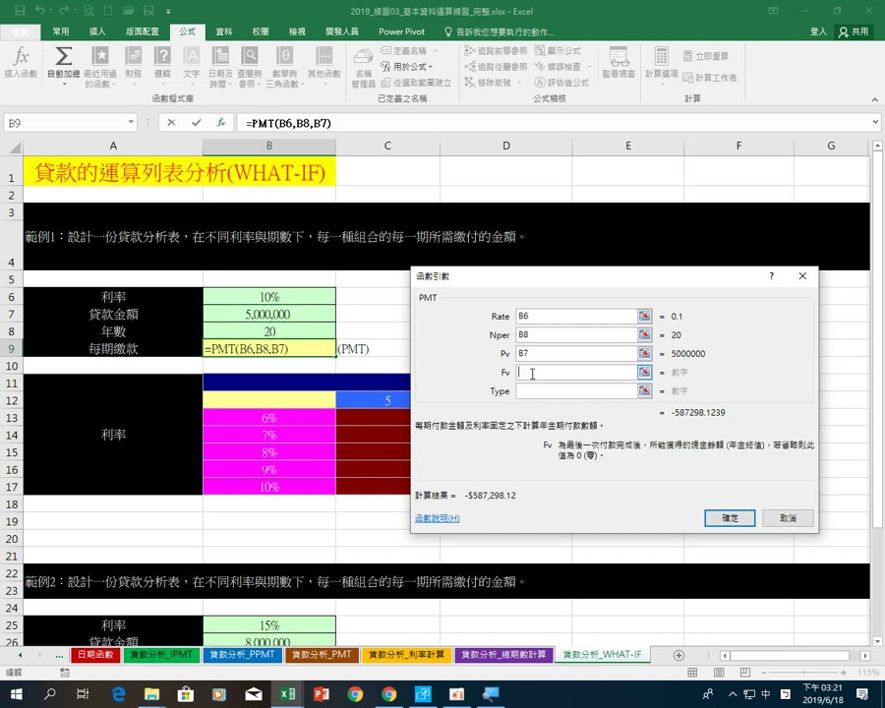
{"action": "type", "text": "0"}
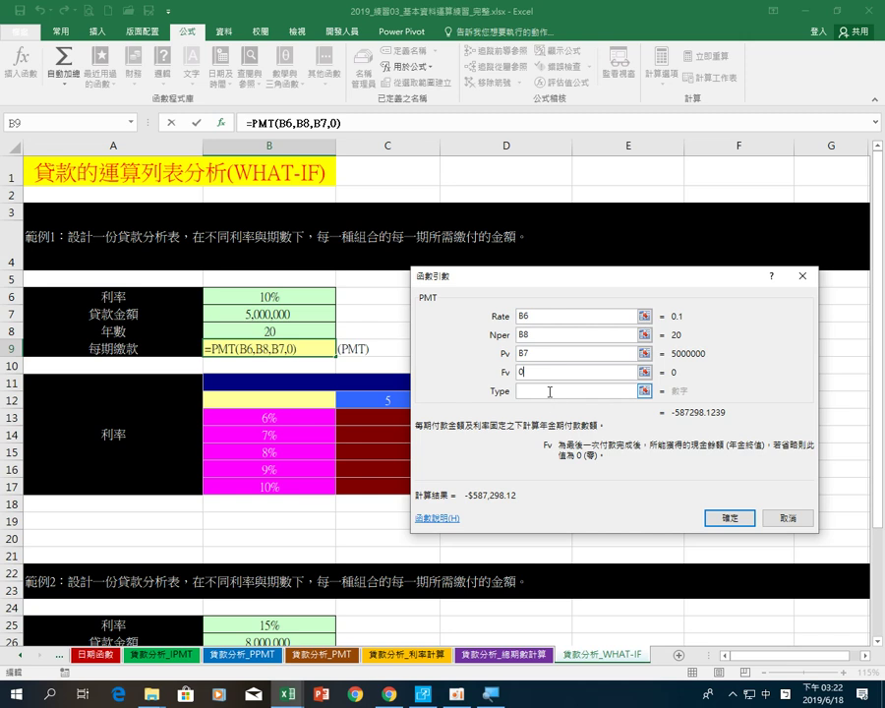
{"action": "left_click", "coordinate": [550, 391]}
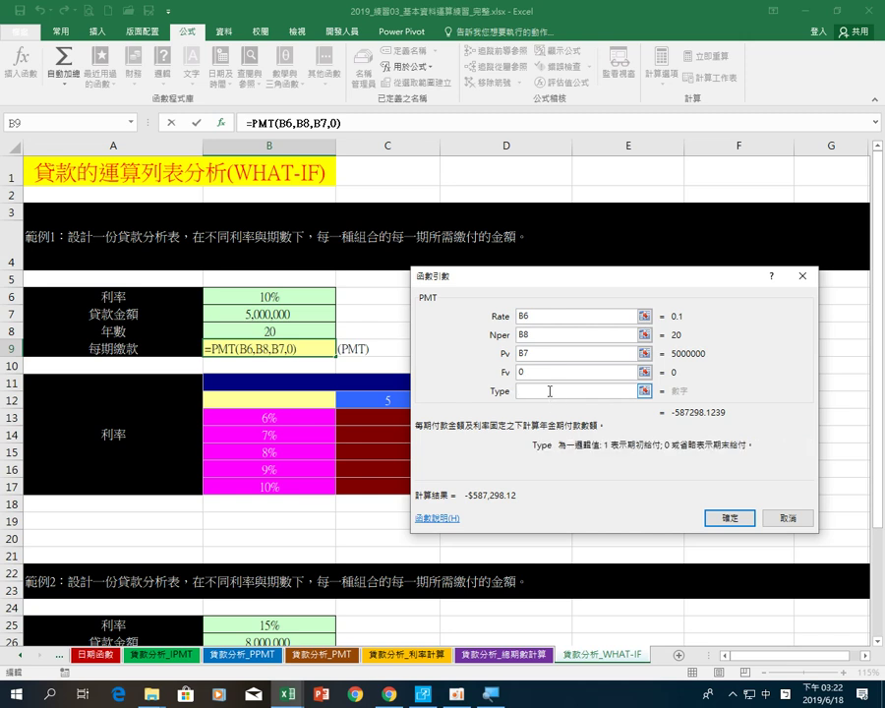
{"action": "type", "text": "0"}
{"action": "left_click", "coordinate": [720, 516]}
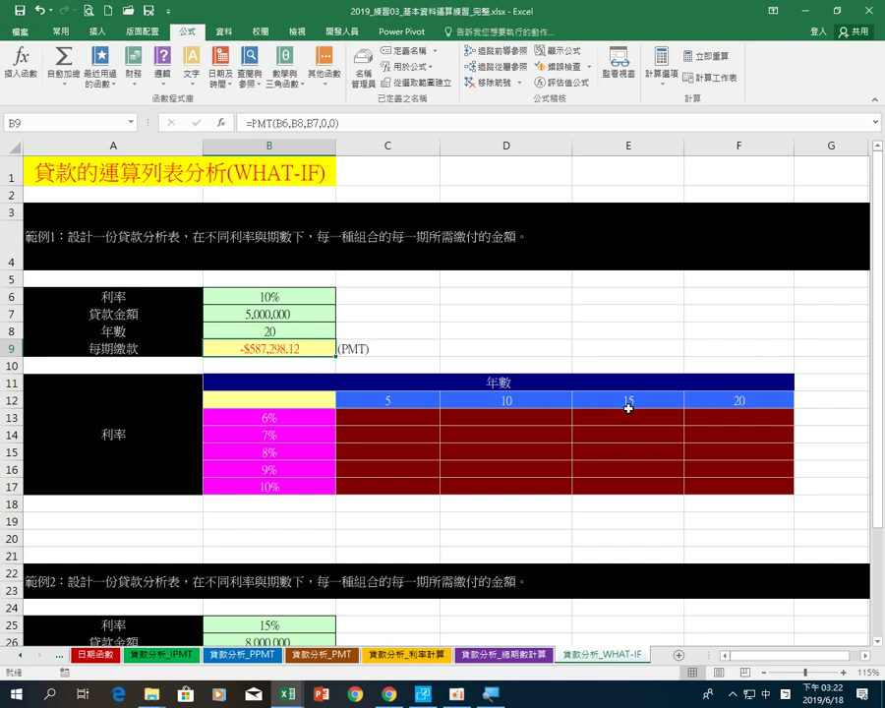
- Link the analysis table's corner cell B12 to the periodic payment with the formula =B9
{"action": "left_click", "coordinate": [293, 403]}
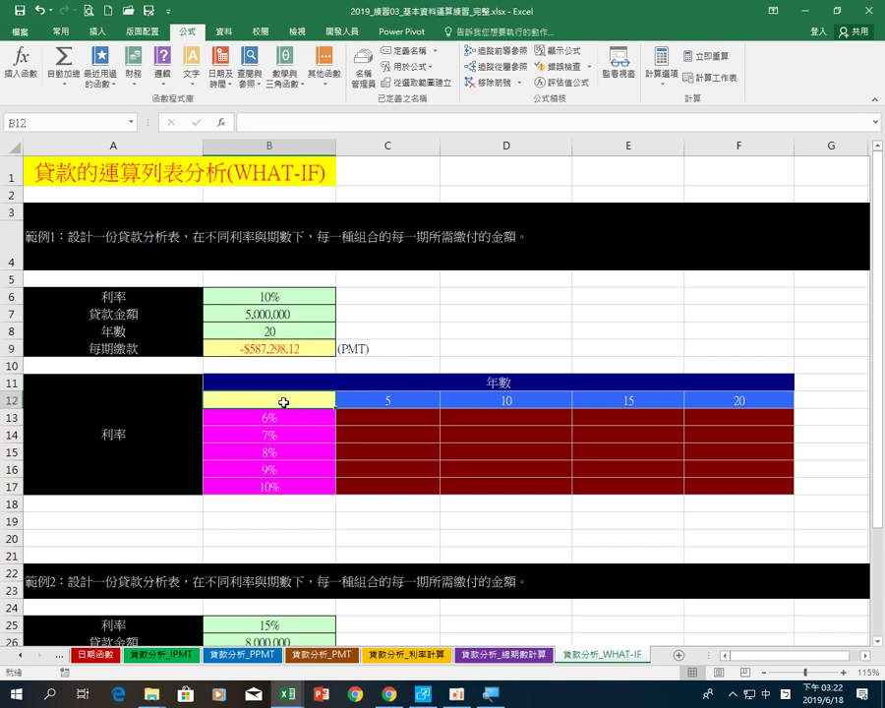
{"action": "left_click", "coordinate": [454, 695]}
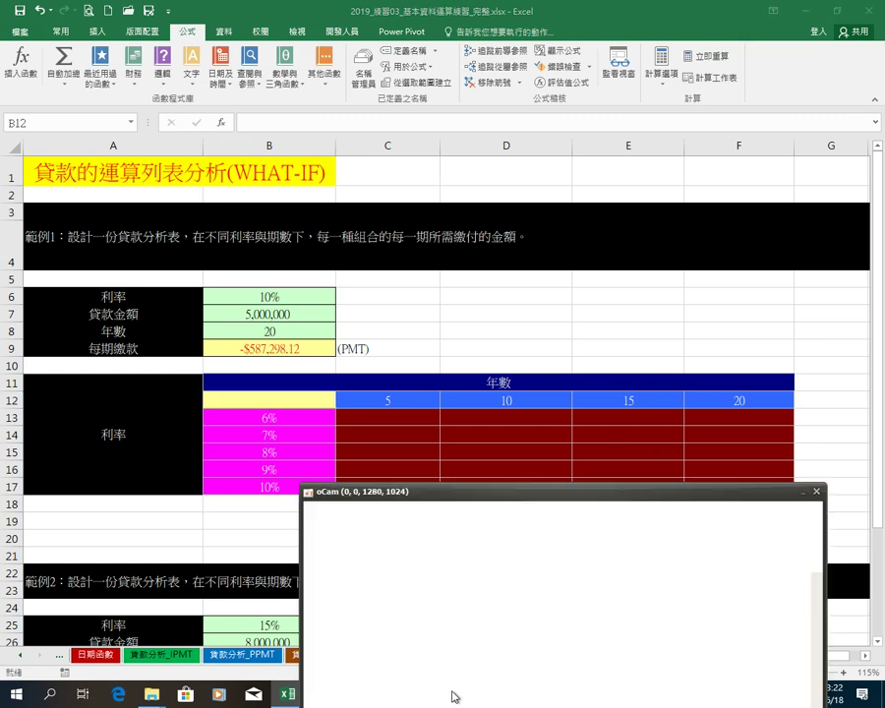
{"action": "left_click", "coordinate": [802, 491]}
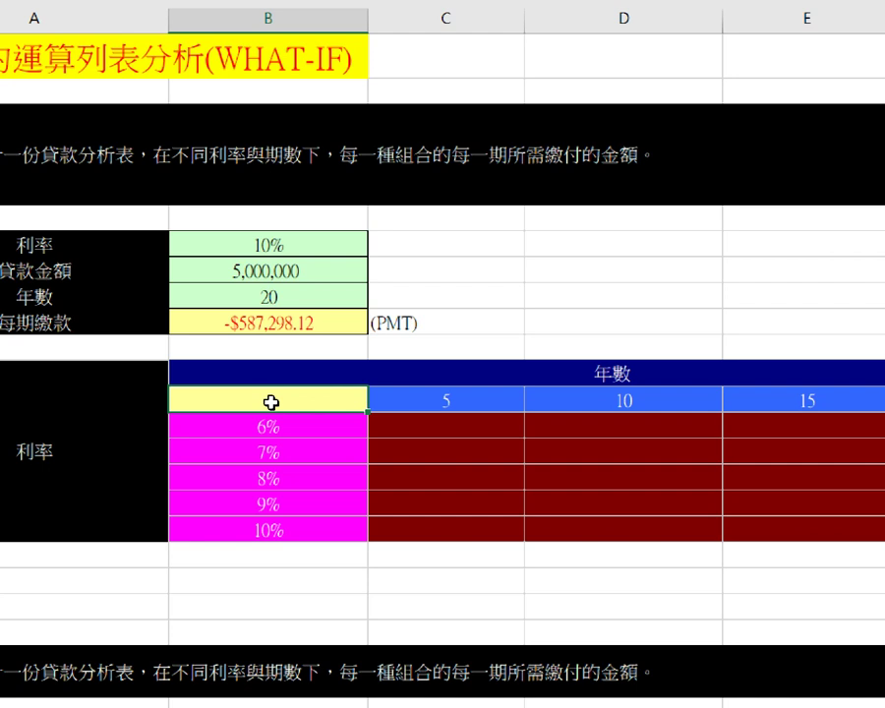
{"action": "type", "text": "="}
{"action": "left_click", "coordinate": [291, 324]}
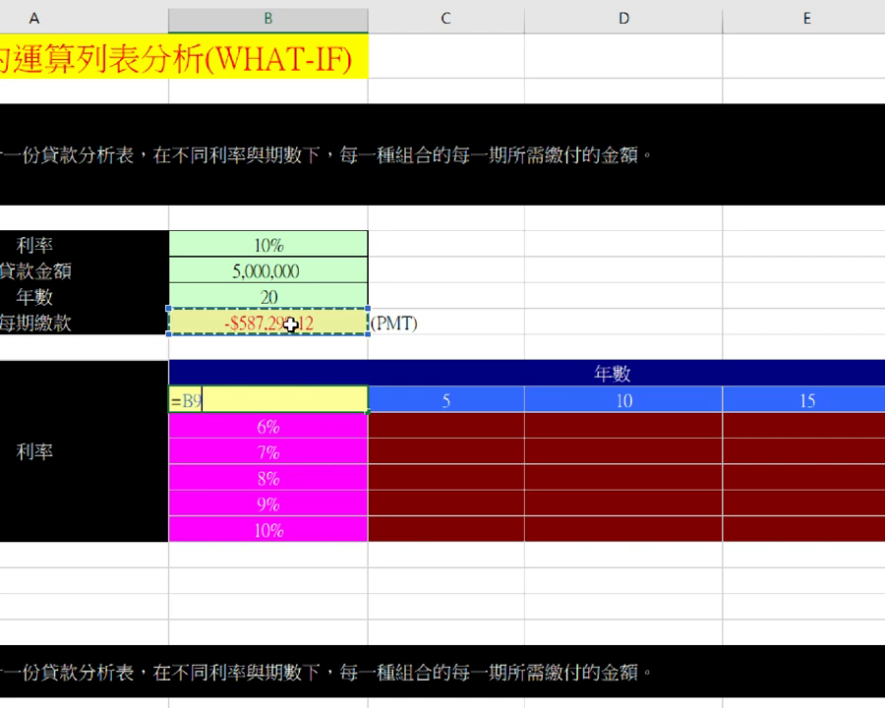
{"action": "key", "text": "Return"}
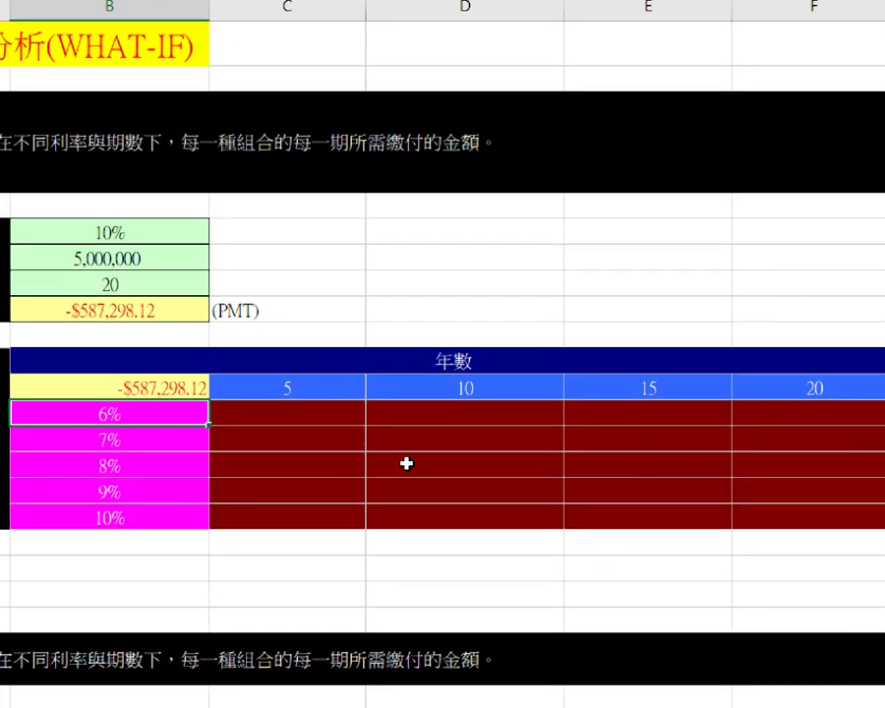
- Create a What-If data table over B12:F17 with row input cell $B$8 and column input cell $B$6
{"action": "left_click", "coordinate": [154, 388]}
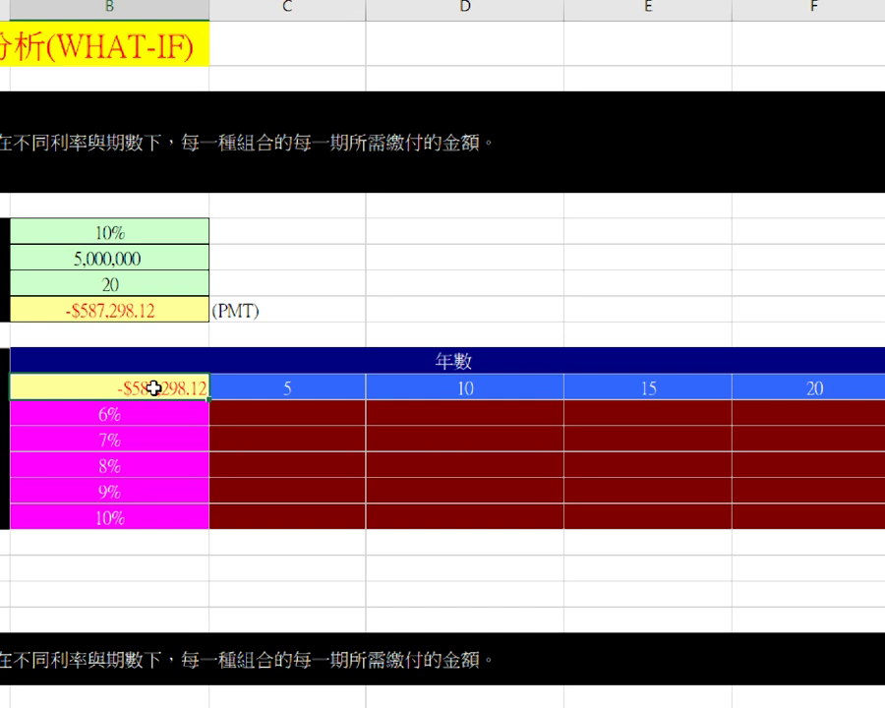
{"action": "left_click_drag", "start_coordinate": [155, 388], "coordinate": [794, 504]}
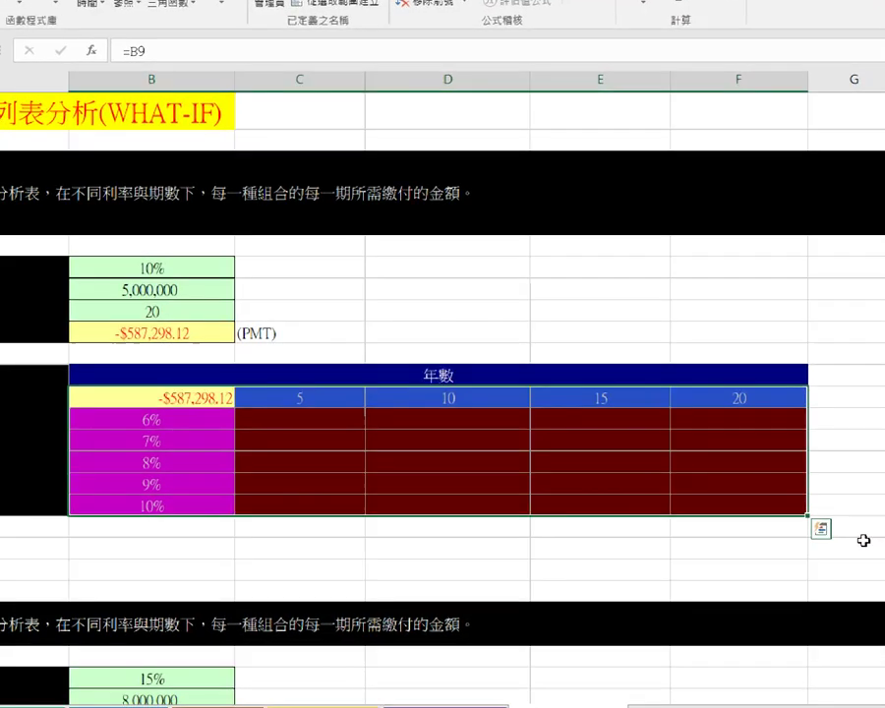
{"action": "left_click", "coordinate": [184, 399]}
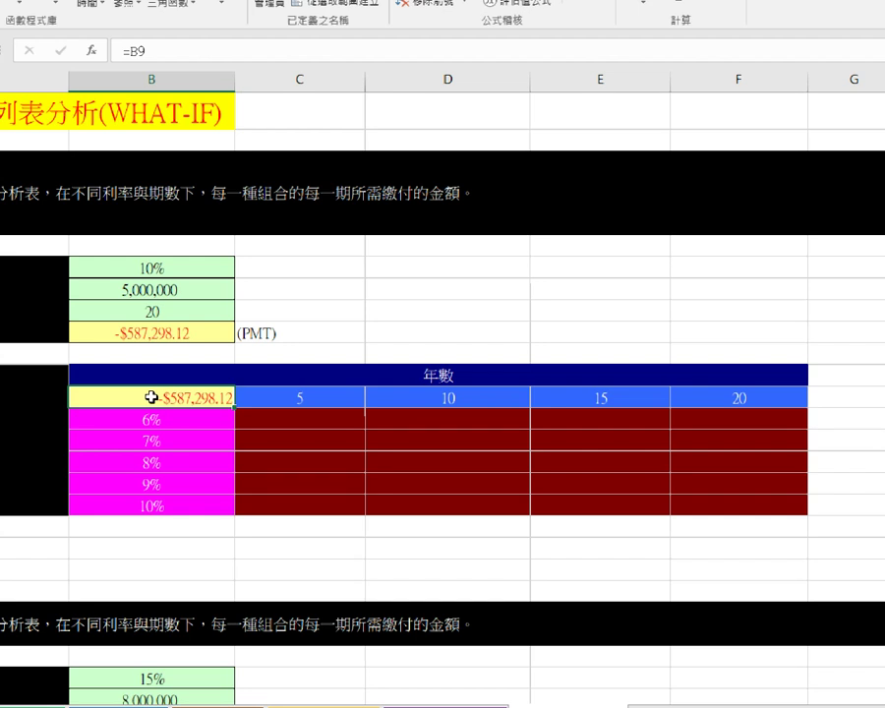
{"action": "left_click_drag", "start_coordinate": [151, 397], "coordinate": [727, 506]}
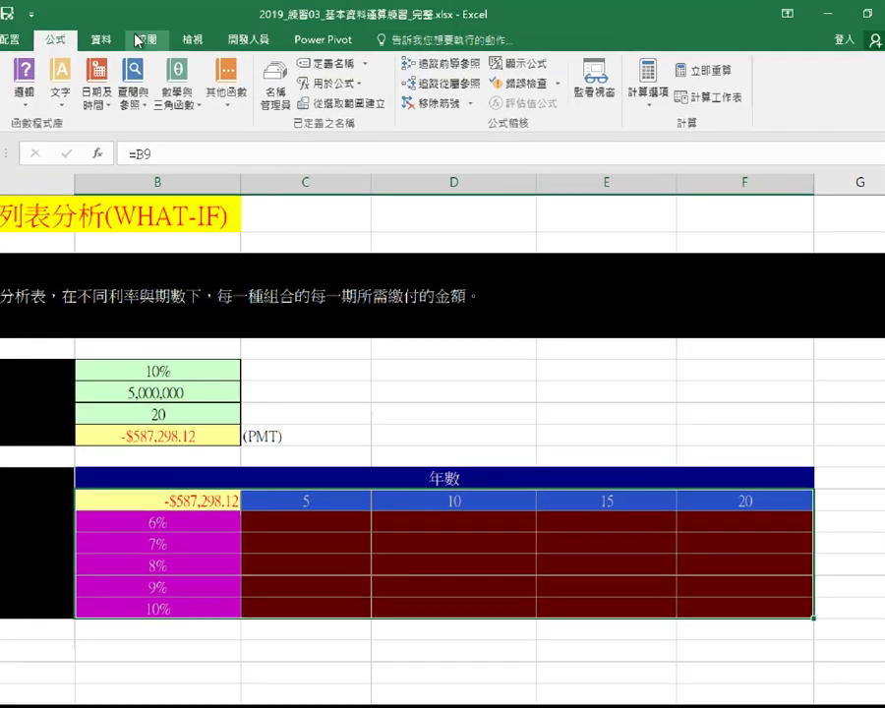
{"action": "left_click", "coordinate": [101, 40]}
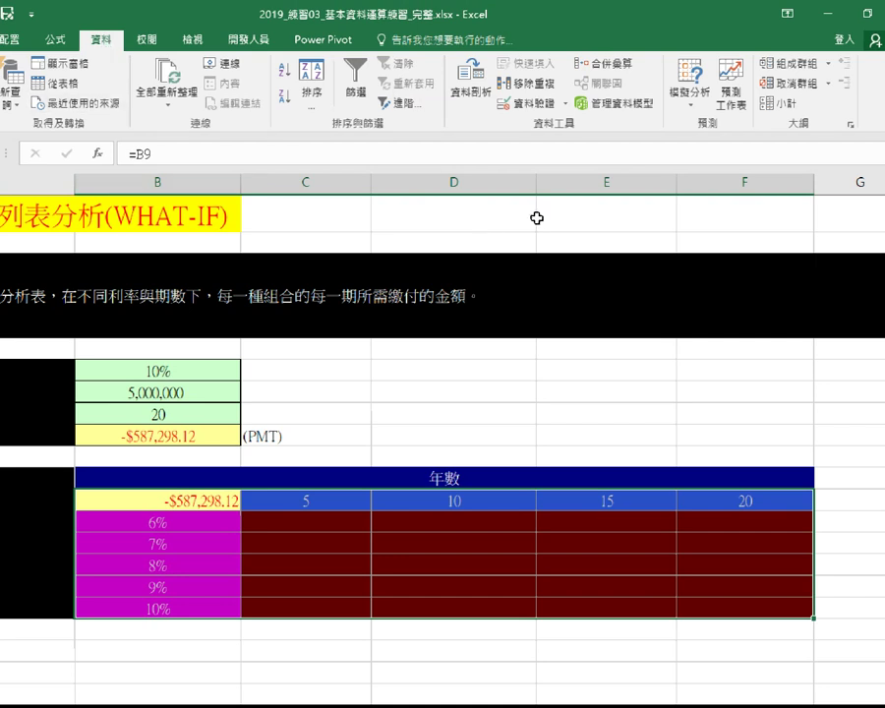
{"action": "left_click", "coordinate": [688, 110]}
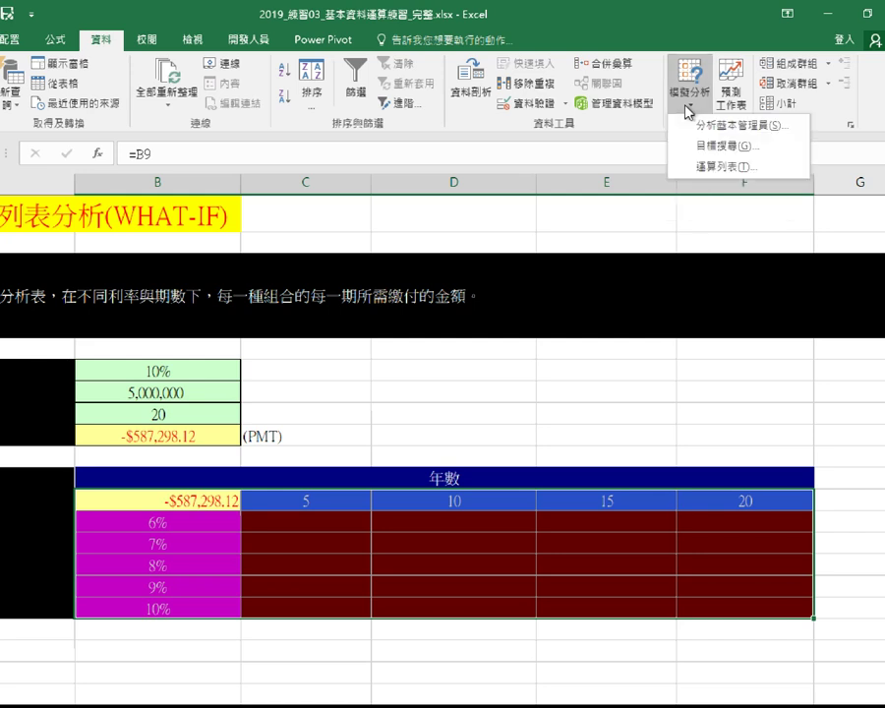
{"action": "left_click", "coordinate": [713, 168]}
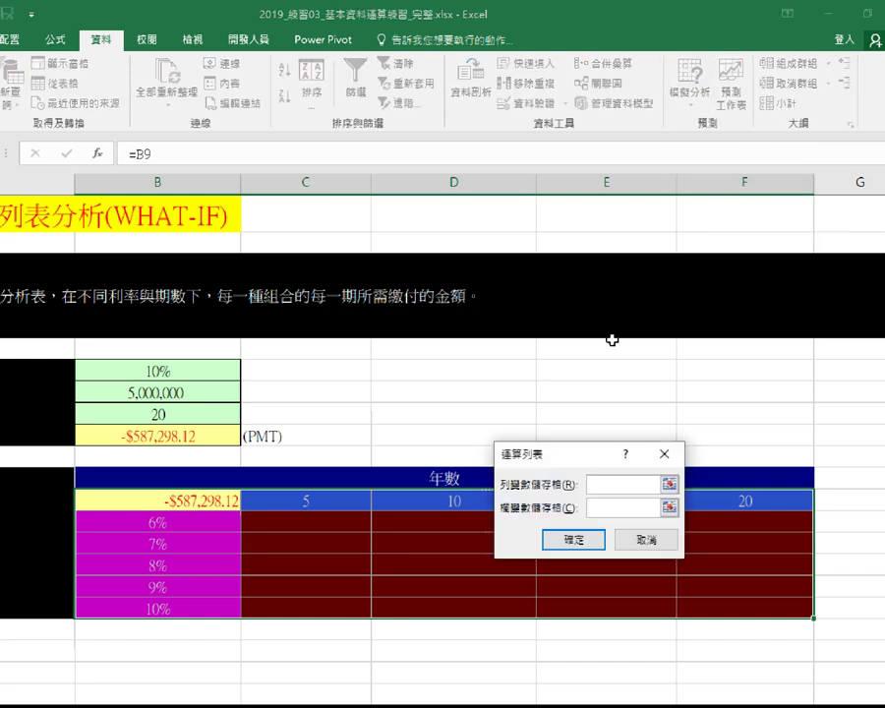
{"action": "left_click_drag", "start_coordinate": [552, 439], "coordinate": [447, 335]}
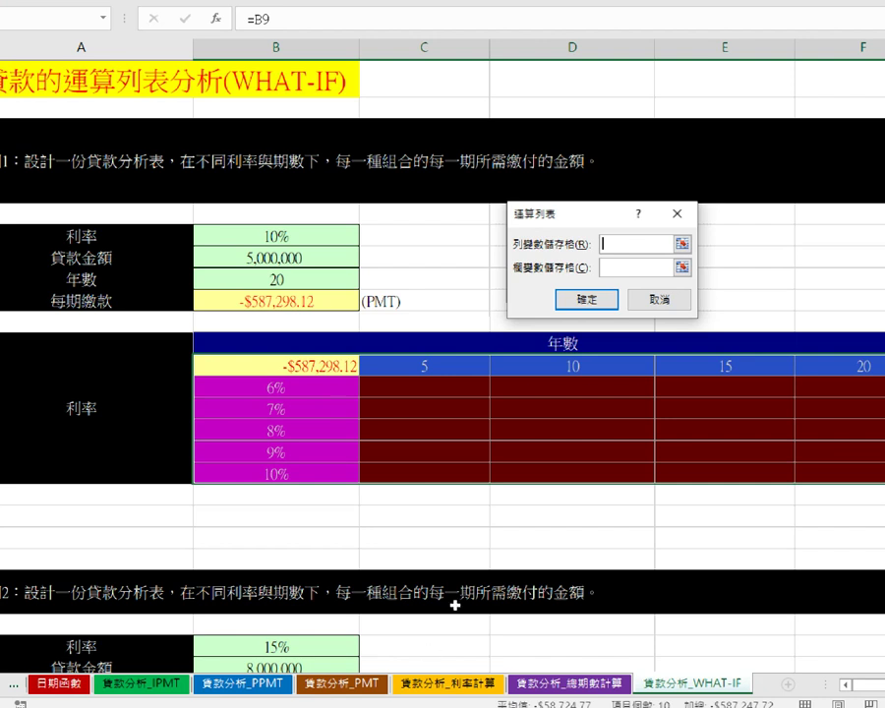
{"action": "left_click_drag", "start_coordinate": [548, 216], "coordinate": [516, 213]}
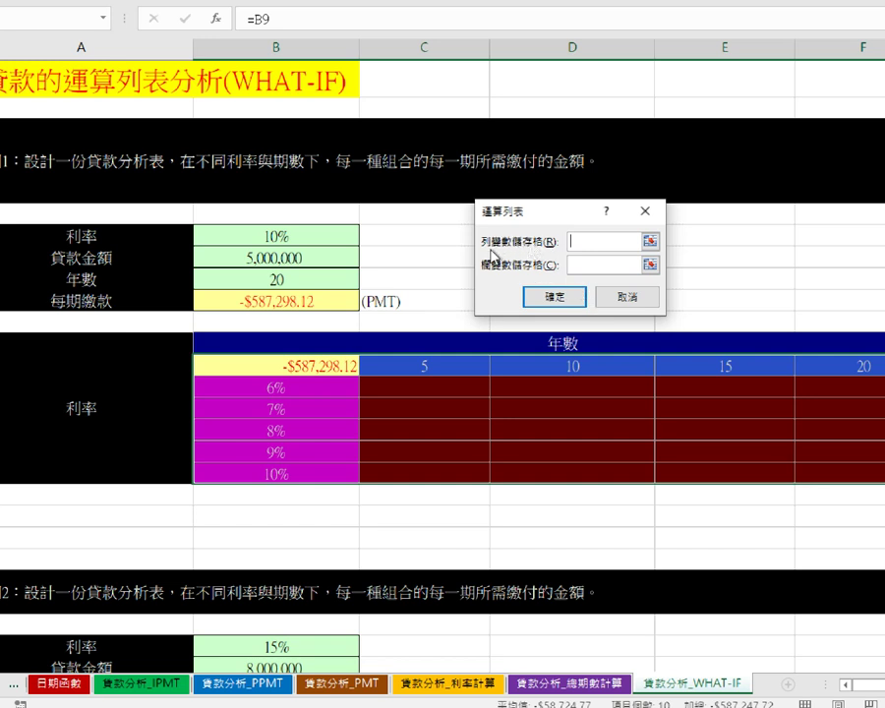
{"action": "left_click", "coordinate": [290, 282]}
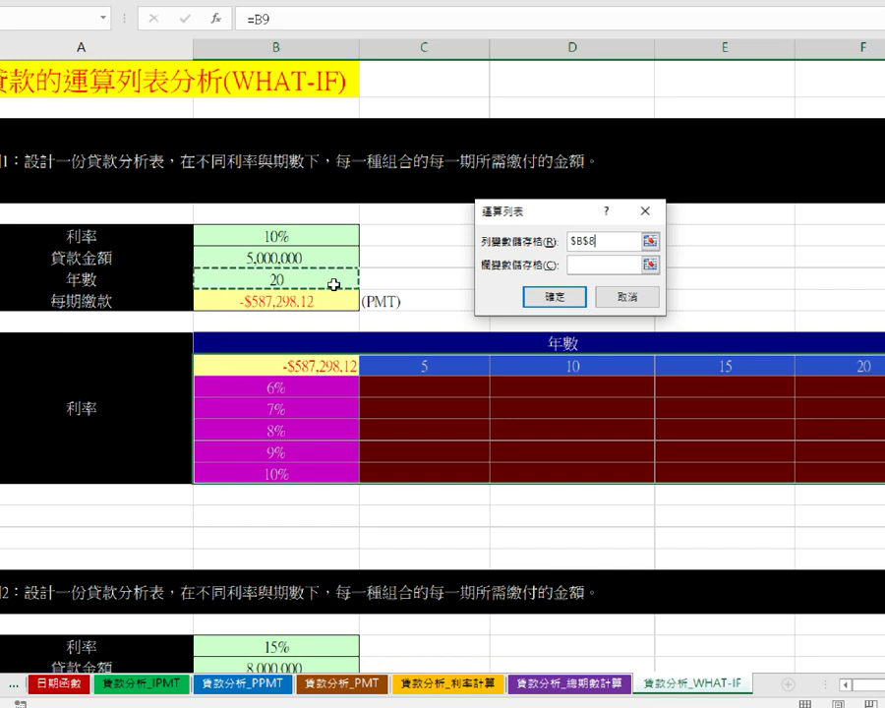
{"action": "left_click", "coordinate": [593, 268]}
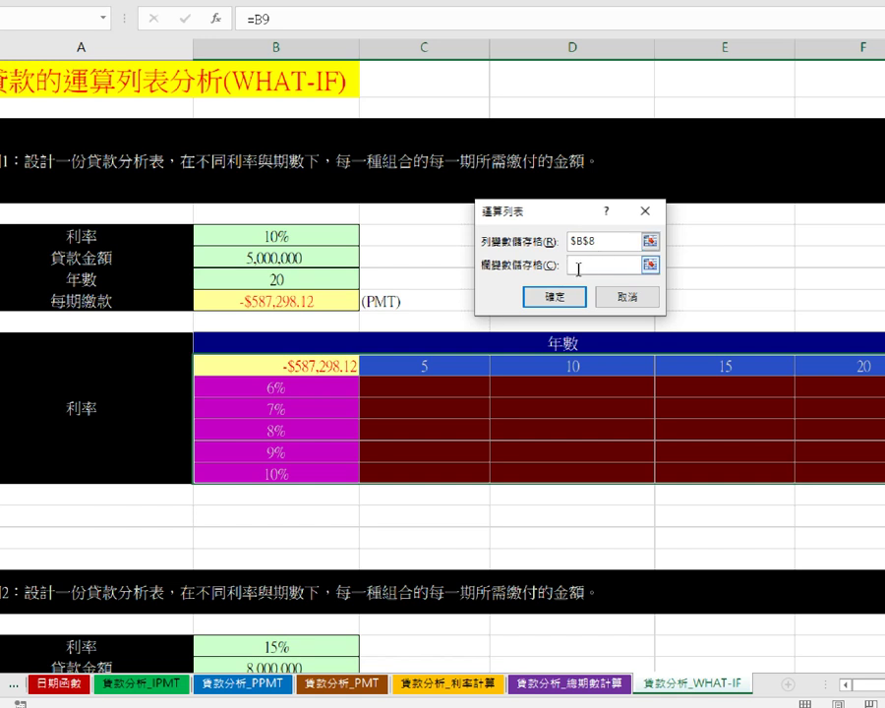
{"action": "left_click", "coordinate": [298, 237]}
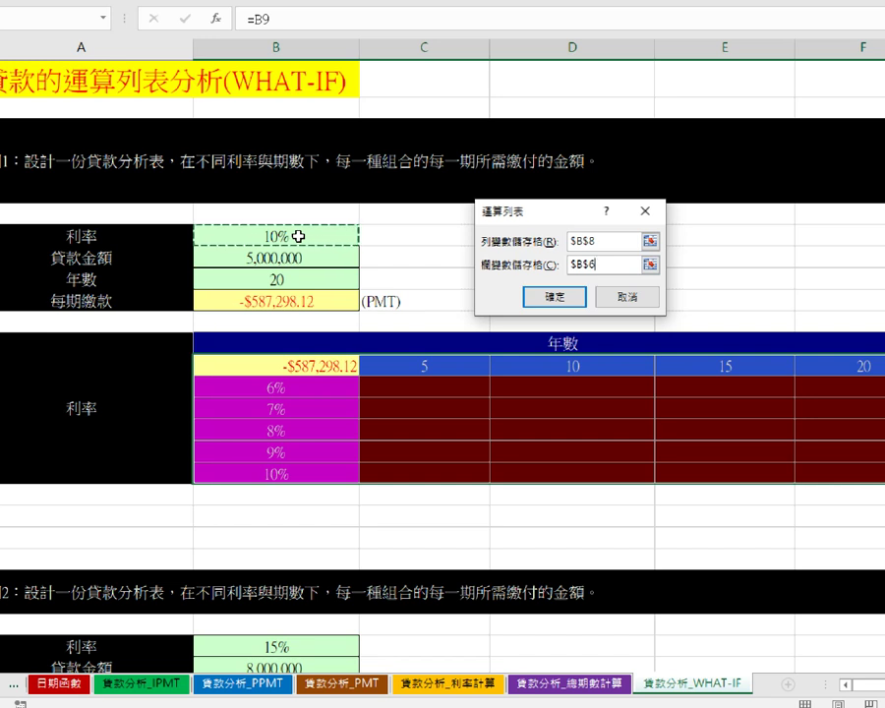
{"action": "left_click", "coordinate": [557, 296]}
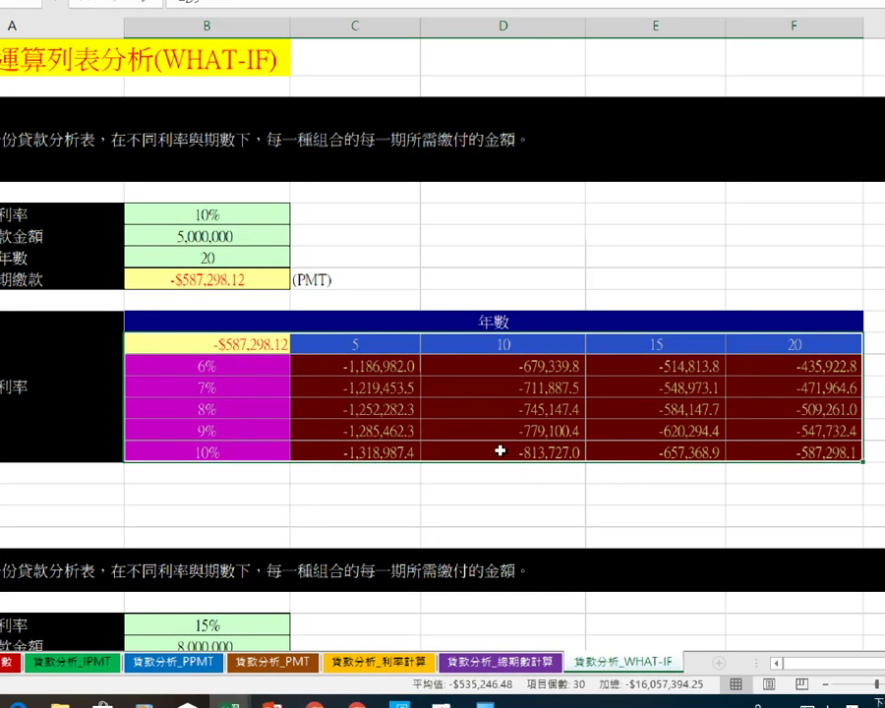
- Inspect the data table's cells C13 and C14 and look over the example 2 loan section below
{"action": "left_click", "coordinate": [390, 371]}
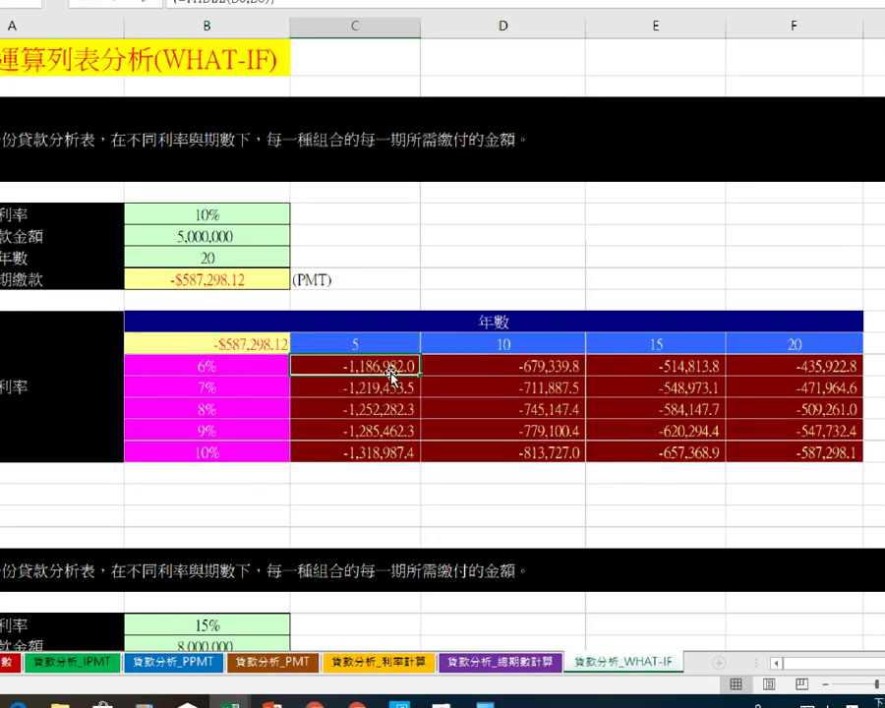
{"action": "left_click", "coordinate": [382, 387]}
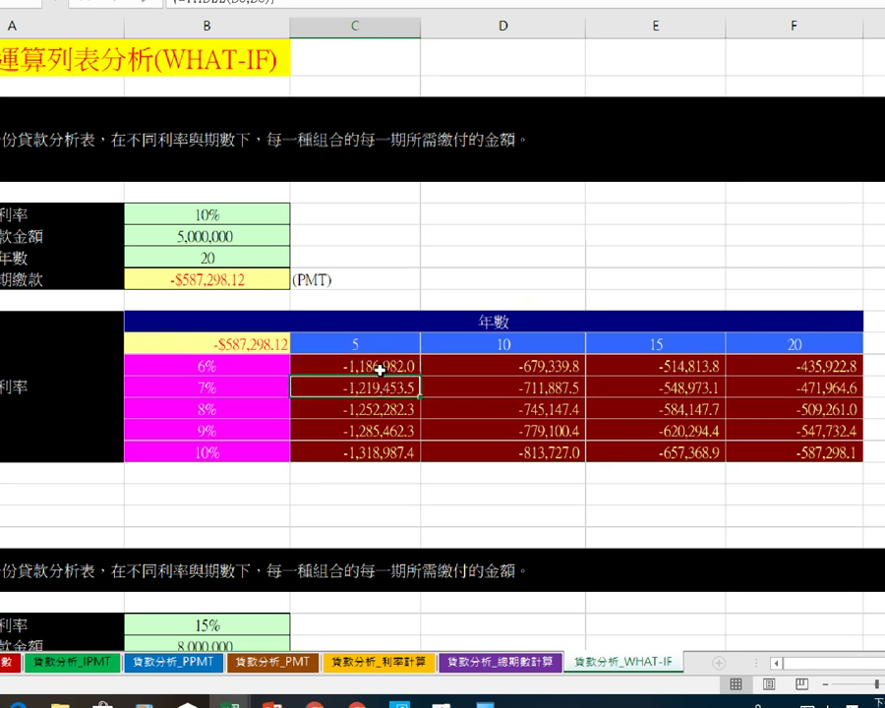
{"action": "left_click", "coordinate": [382, 366]}
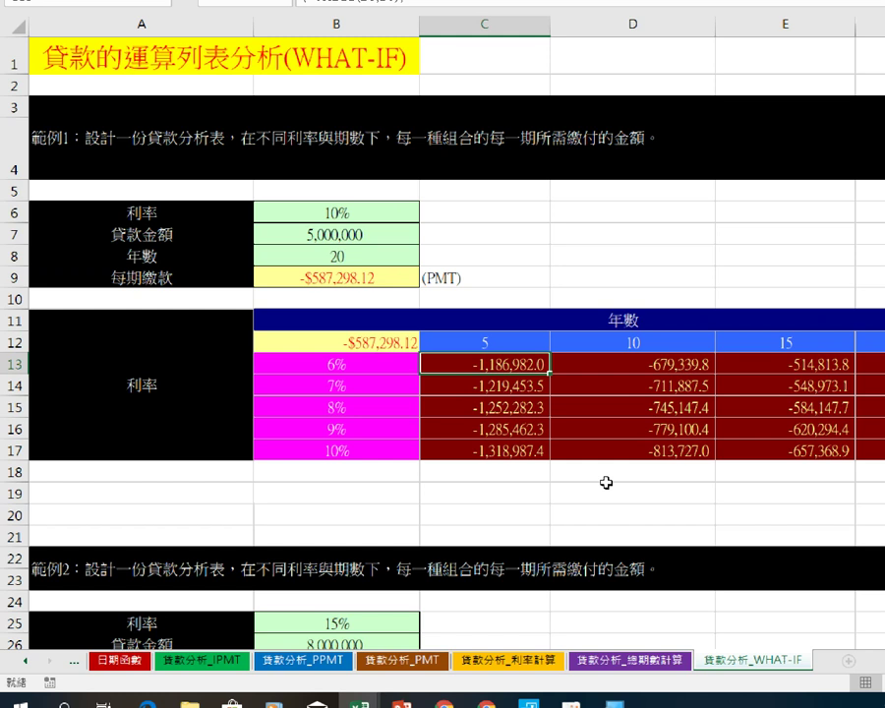
{"action": "scroll", "coordinate": [605, 483], "scroll_direction": "down", "scroll_amount": 4}
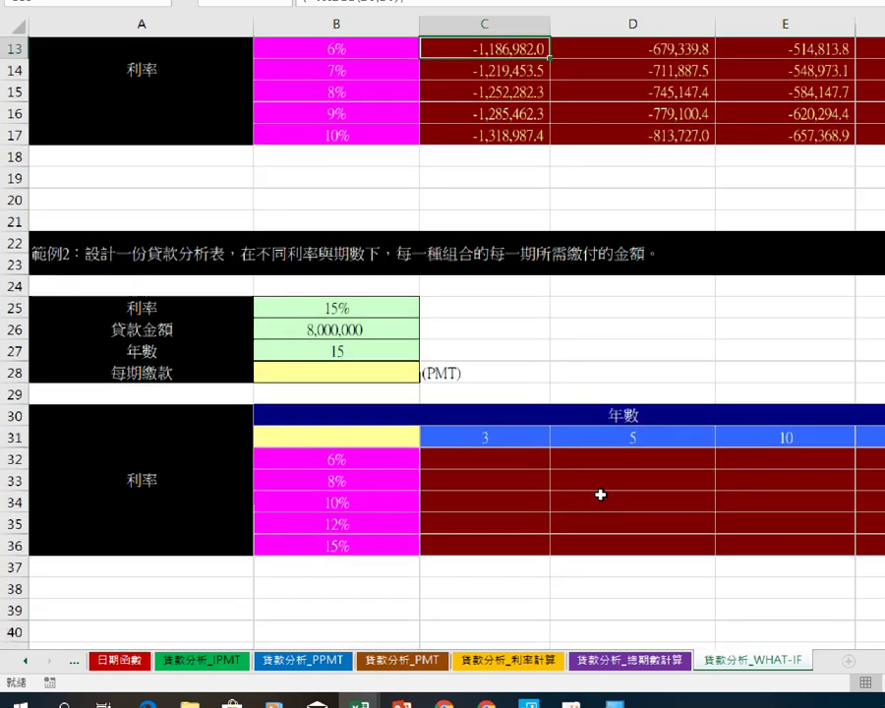
{"action": "scroll", "coordinate": [600, 494], "scroll_direction": "up", "scroll_amount": 3}
{"action": "scroll", "coordinate": [600, 495], "scroll_direction": "down", "scroll_amount": 2}
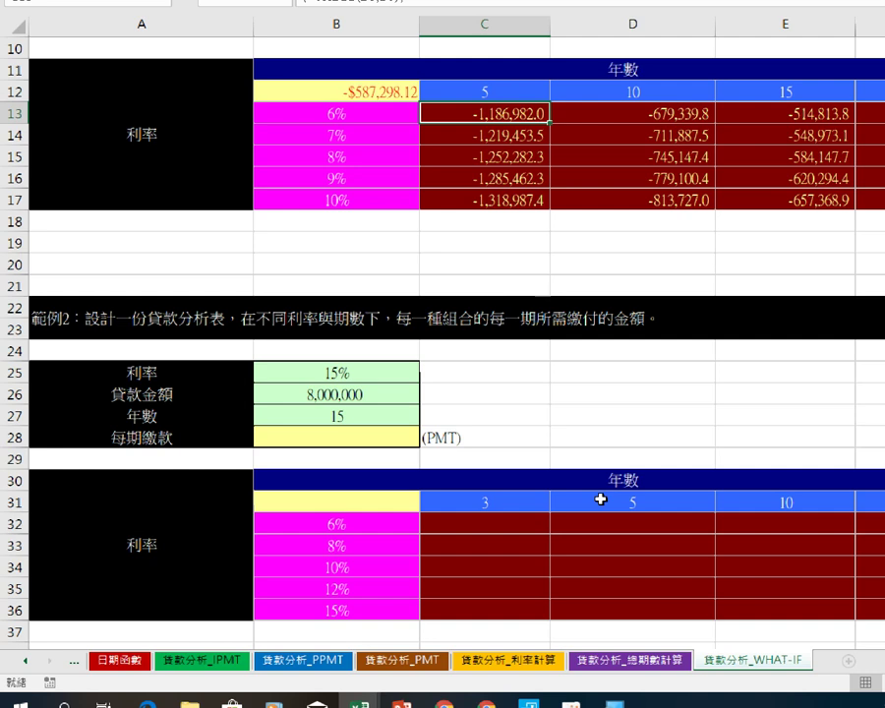
{"action": "scroll", "coordinate": [600, 499], "scroll_direction": "up", "scroll_amount": 3}
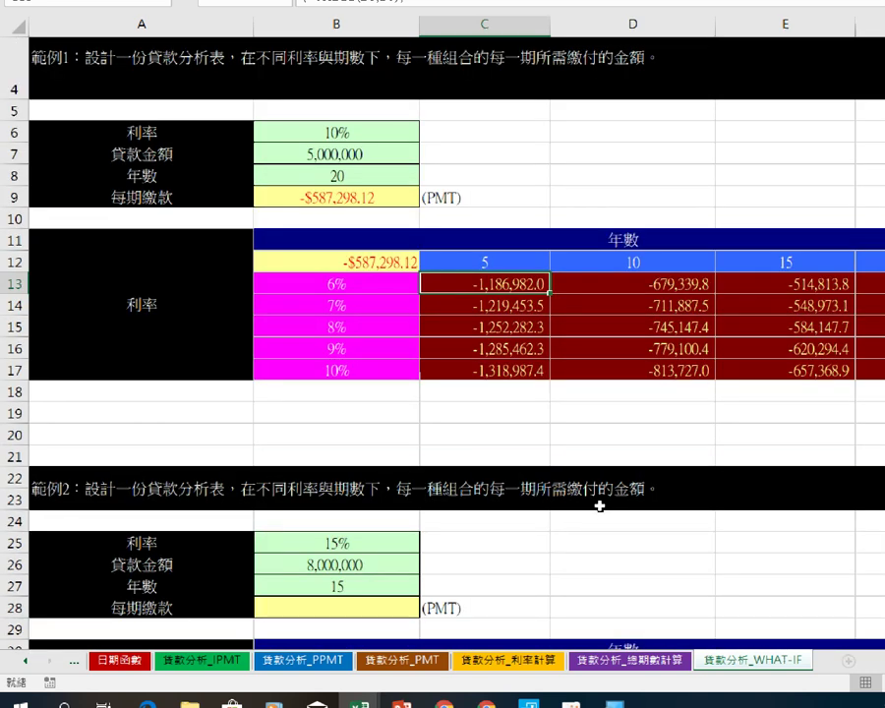